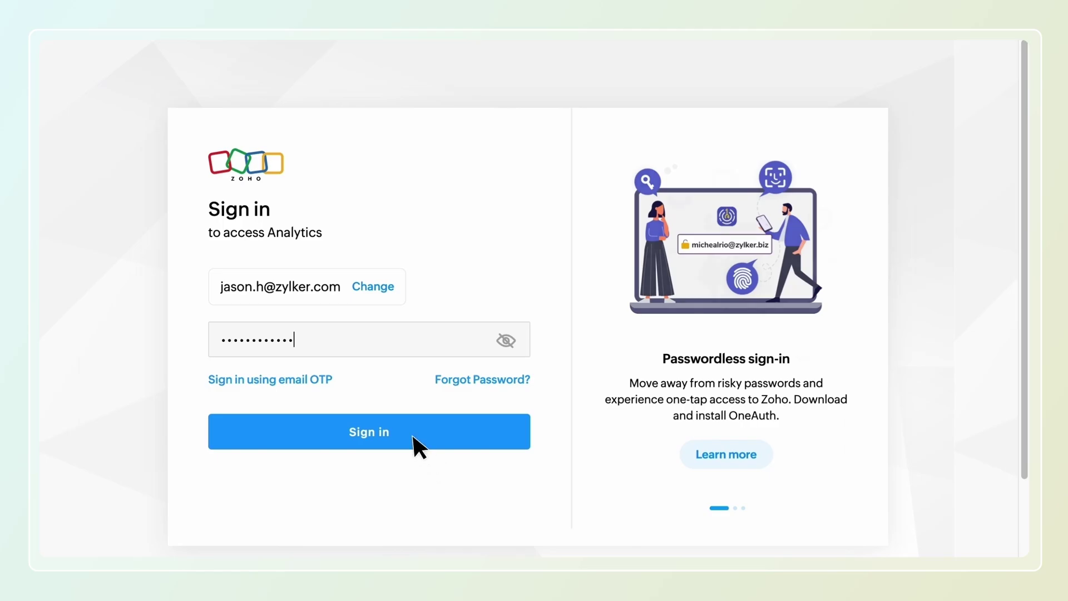
# Sign in to Zoho Analytics with the account password
pyautogui.click(415, 438)
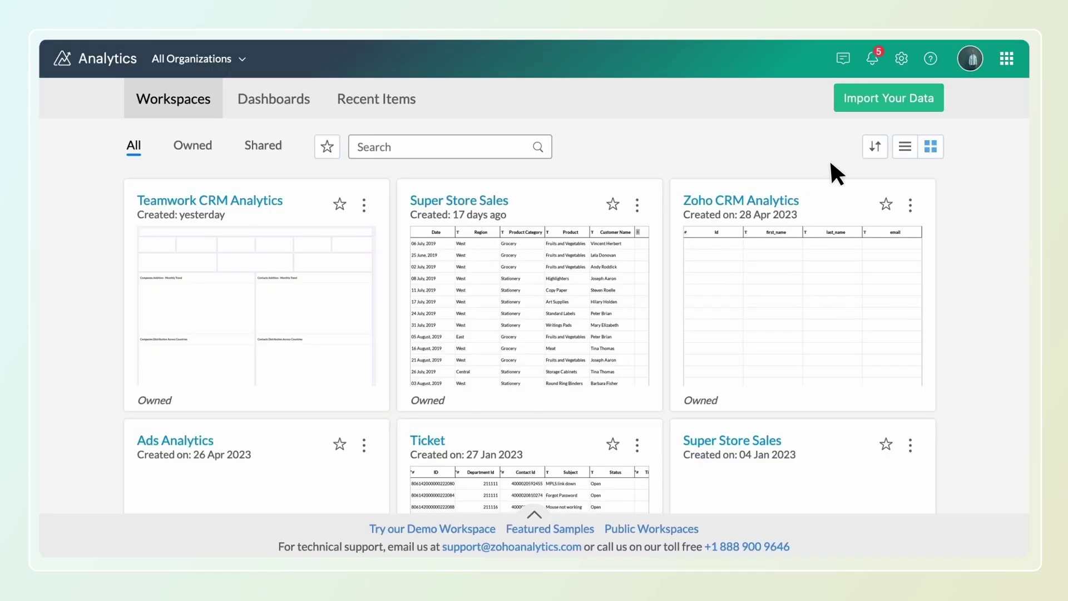
# Start a new data import from Cloud Storage/Drive
pyautogui.click(878, 99)
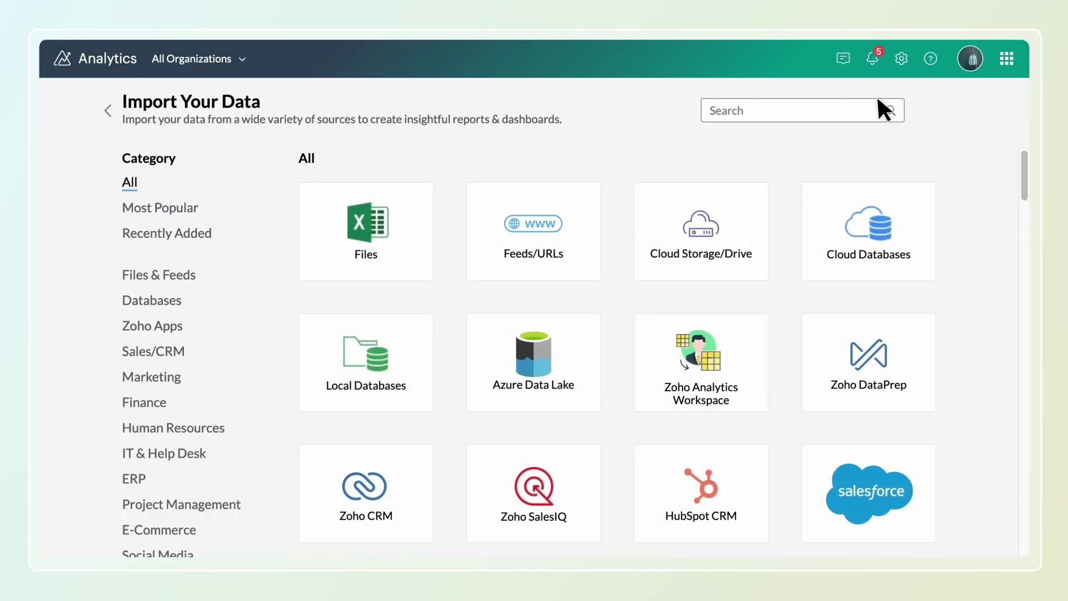
pyautogui.moveTo(710, 258)
pyautogui.click(714, 266)
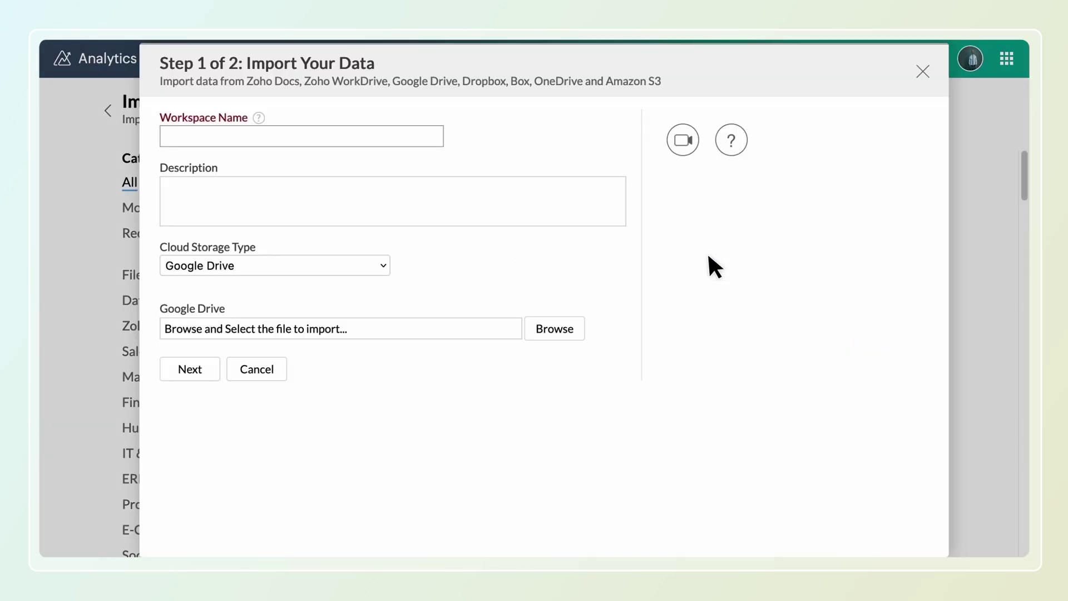
# Name the workspace 'Sales', describe it as 'Sales data from 2019 to 2023', keeping Google Drive
pyautogui.click(278, 128)
pyautogui.write('Sales')
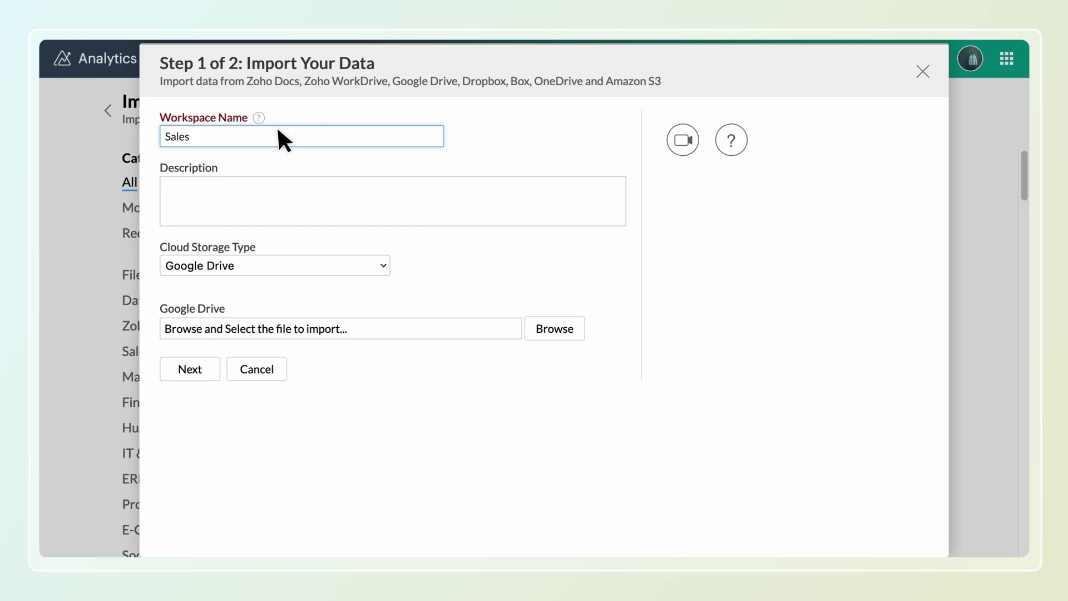
pyautogui.click(181, 203)
pyautogui.write('Sales data from 2019 to 2023')
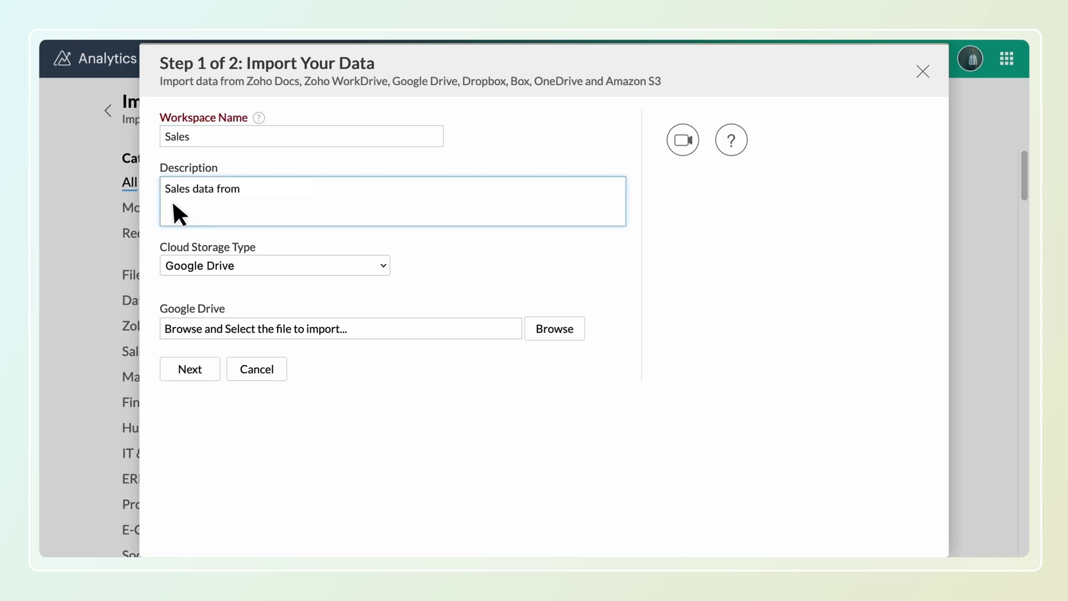
pyautogui.click(383, 264)
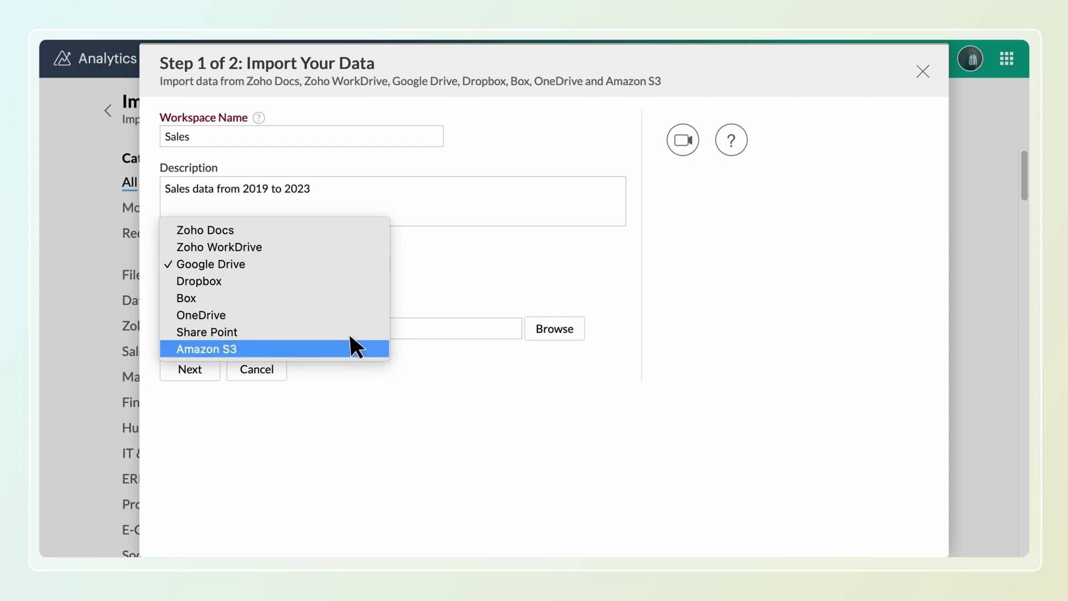
pyautogui.click(302, 263)
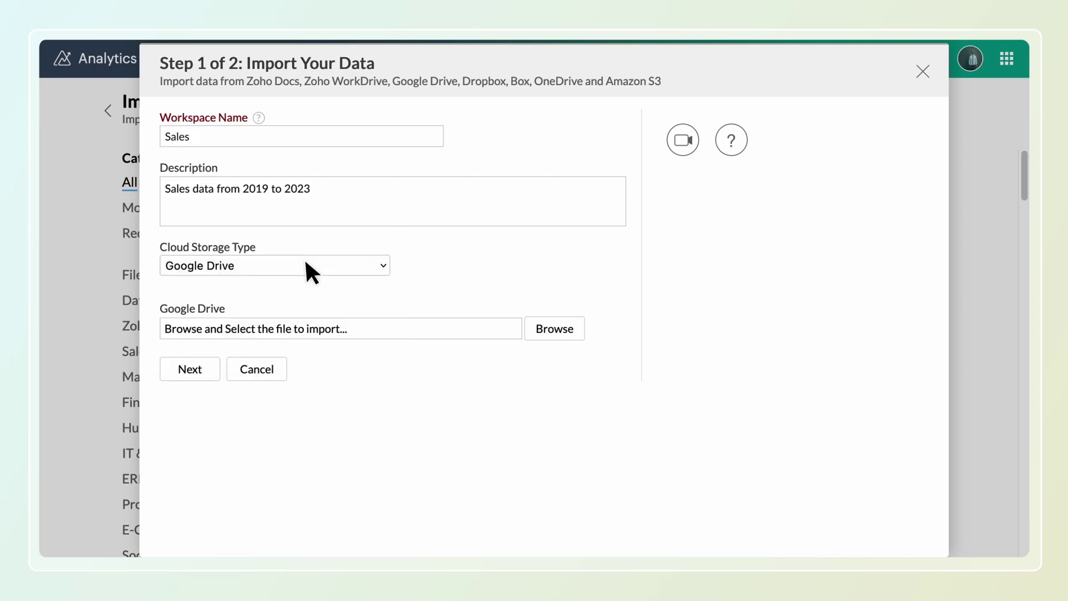
# Authenticate the Google account to give access to Google Drive
pyautogui.click(556, 329)
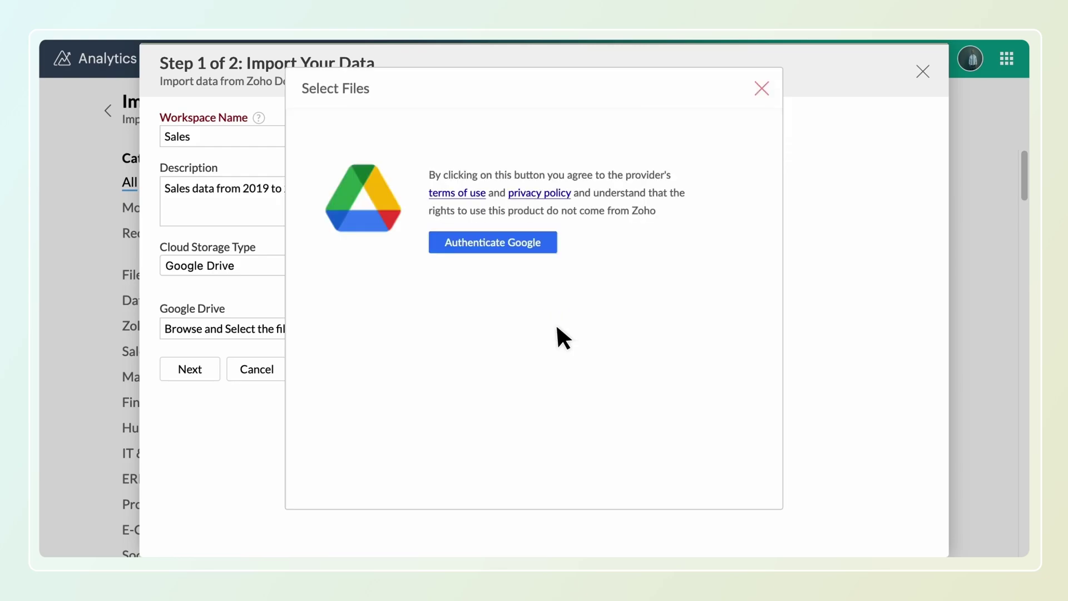
pyautogui.click(505, 245)
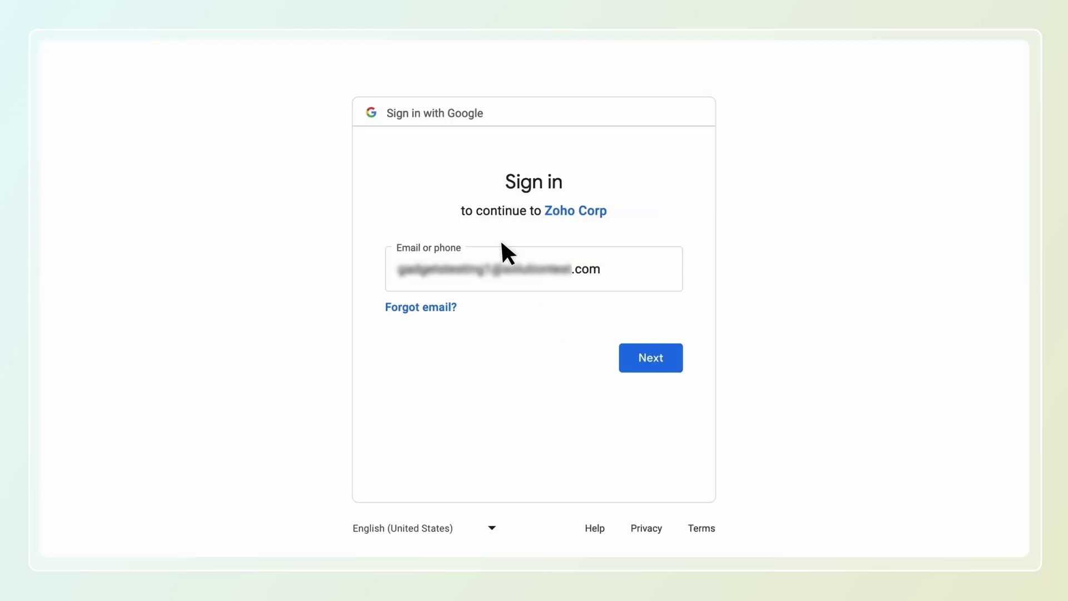
pyautogui.click(653, 359)
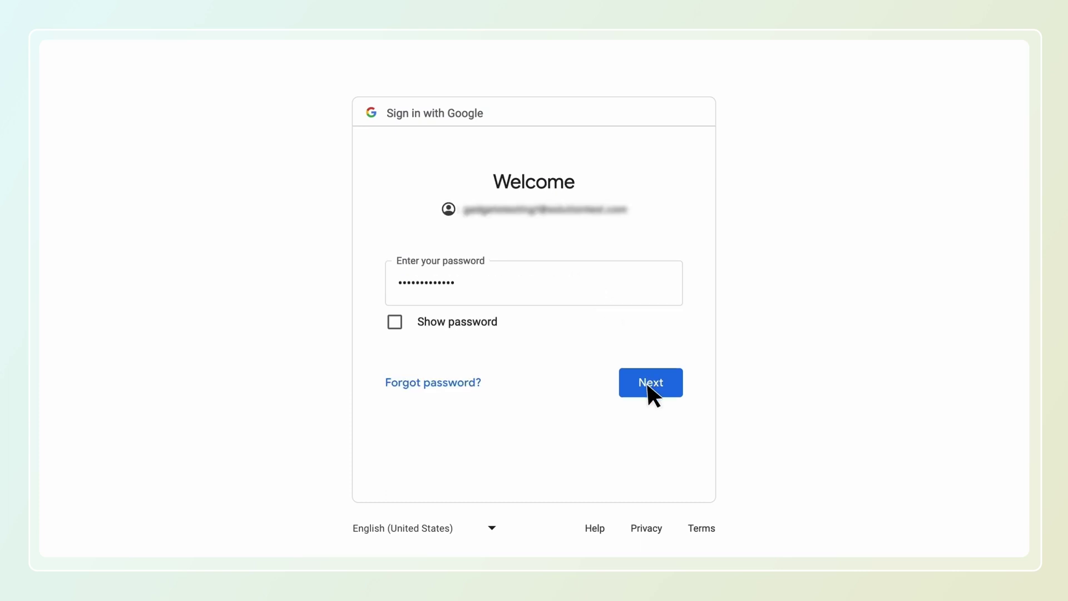
pyautogui.click(648, 384)
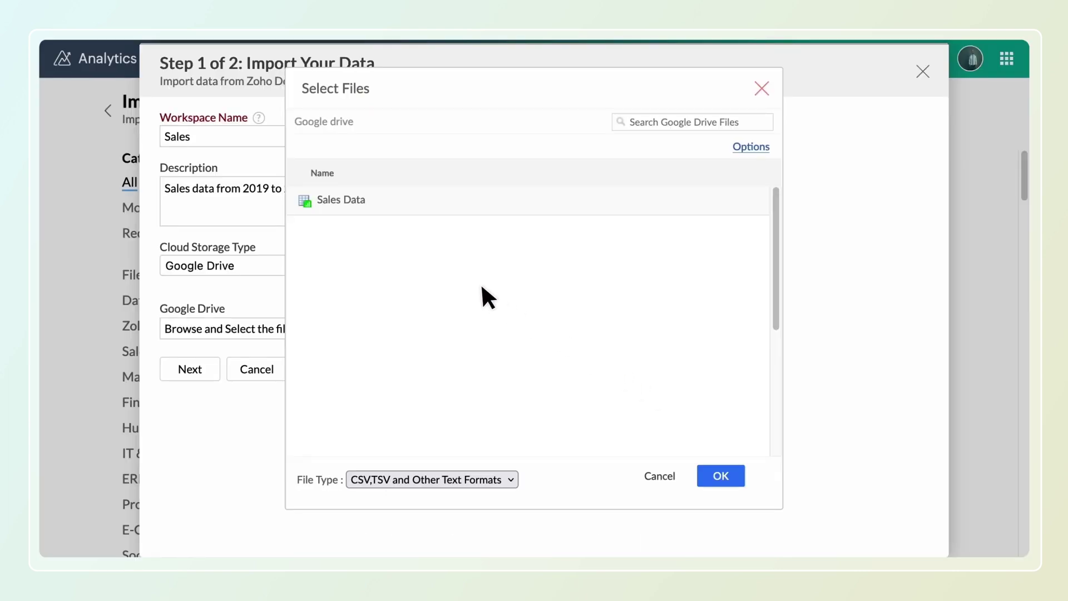
# Select the Sales Data file for import and continue to Step 2
pyautogui.click(342, 203)
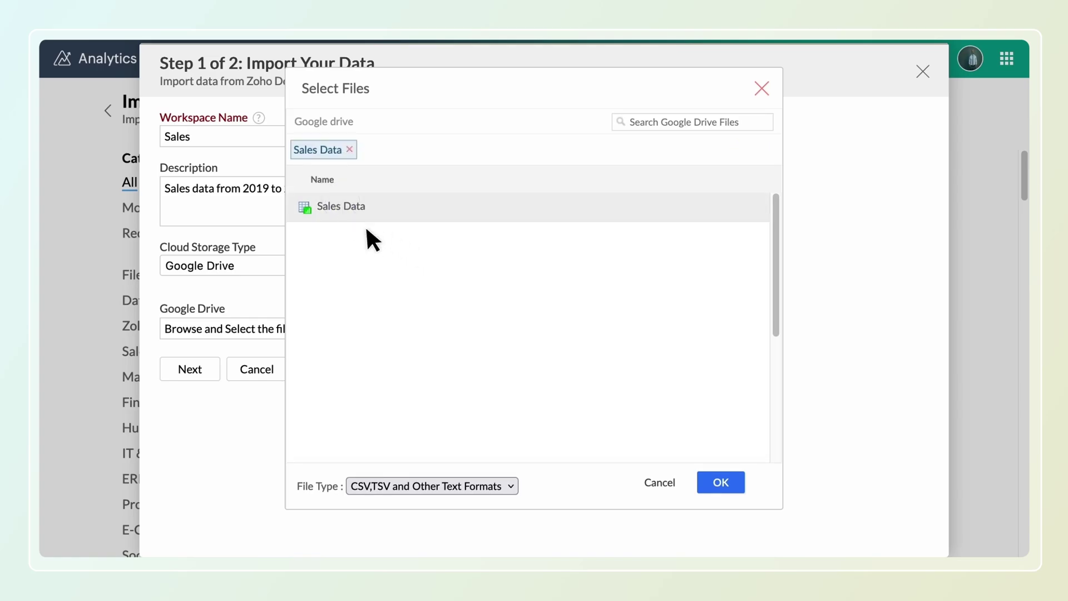
pyautogui.click(721, 481)
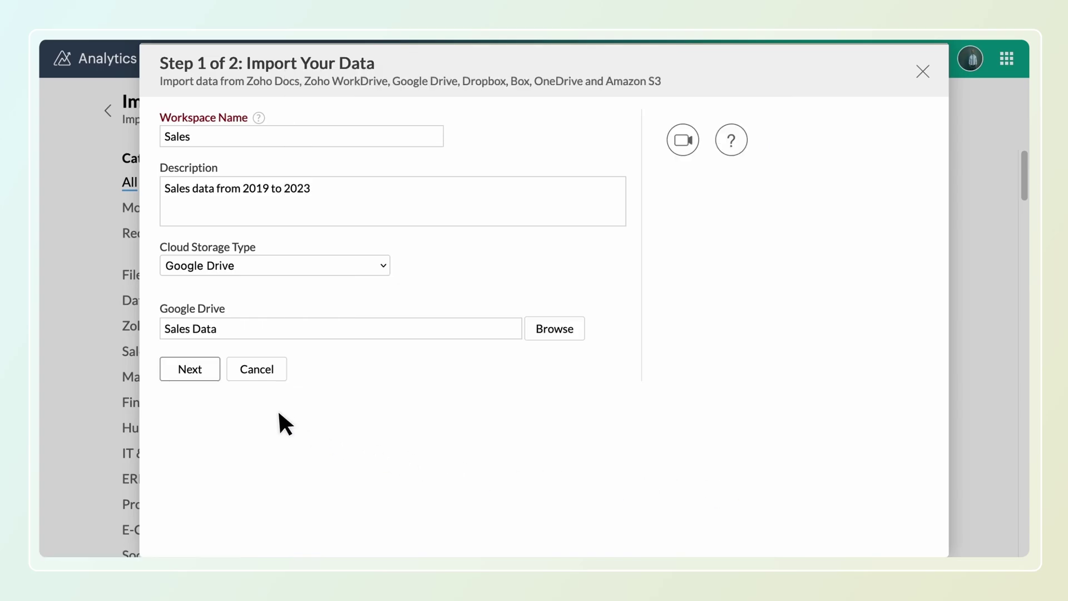
pyautogui.click(182, 370)
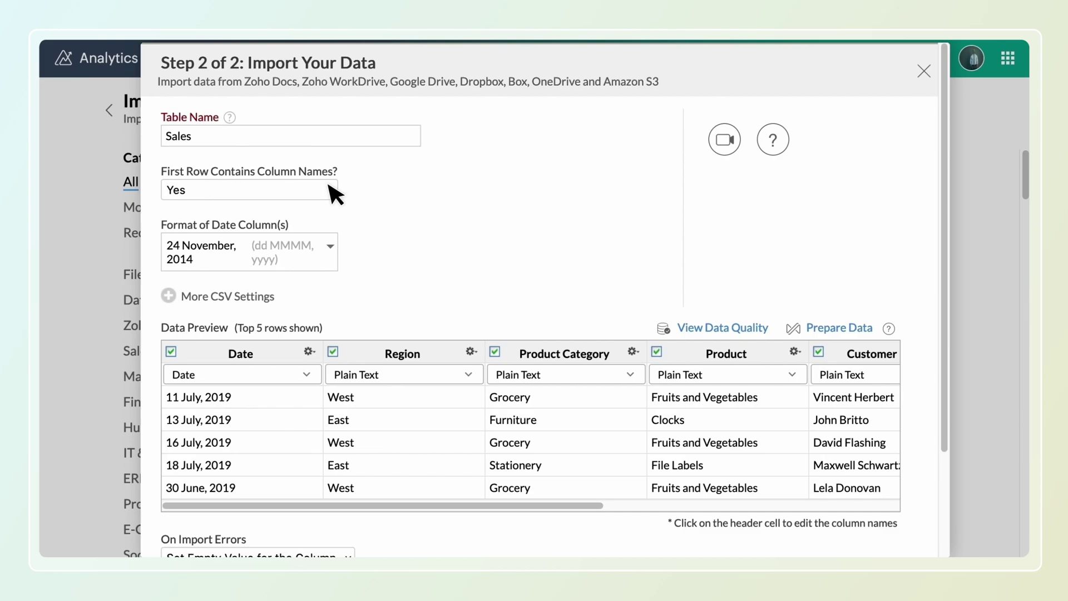
# Keep the first row as column names, set the date format to dd MMMM, yyyy, and review the extra CSV settings
pyautogui.click(335, 194)
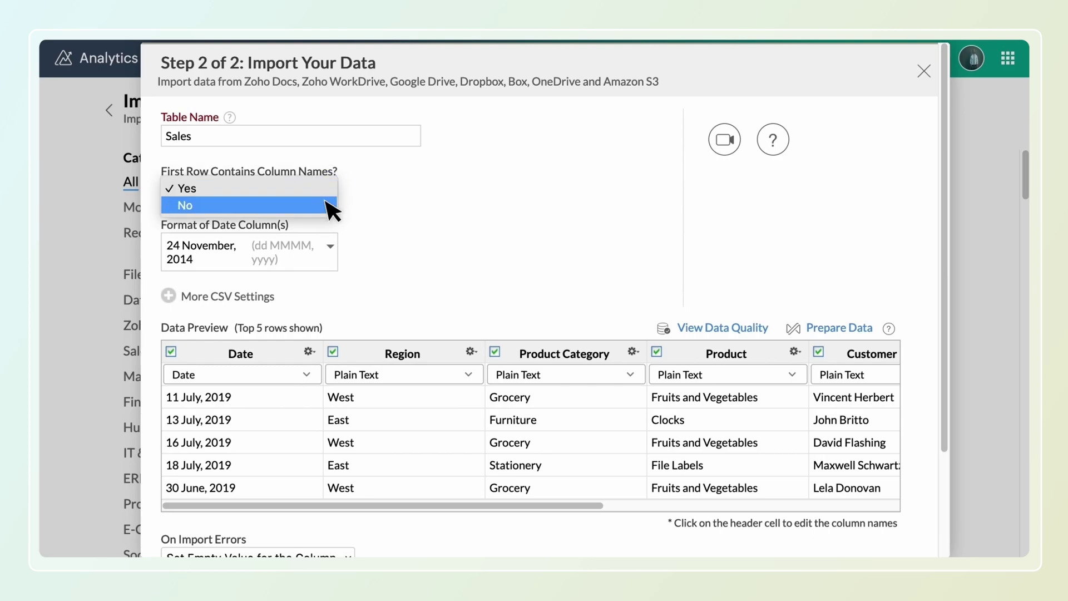
pyautogui.click(331, 192)
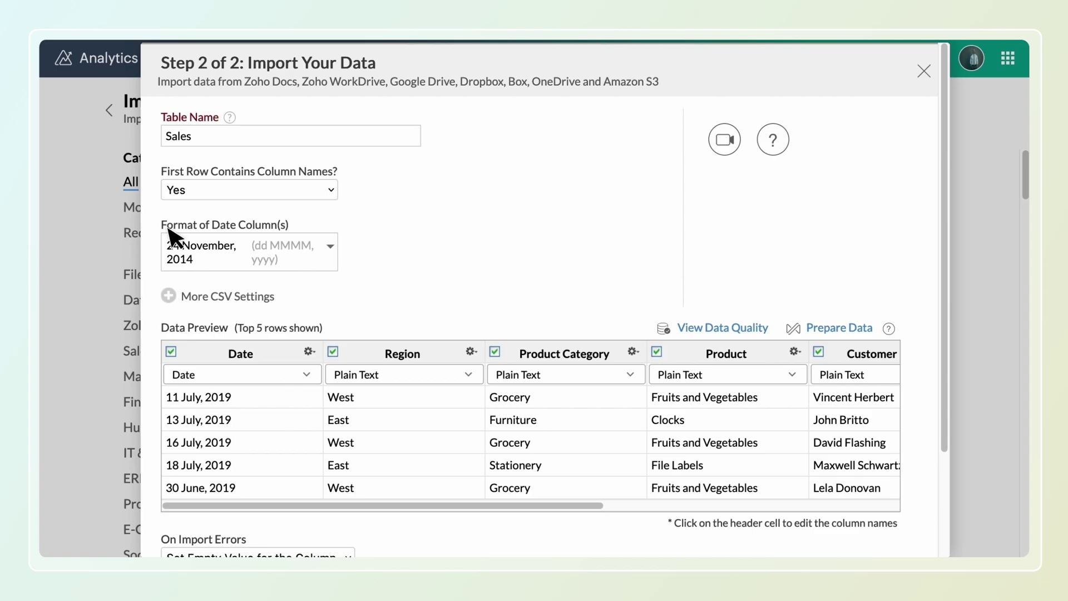
pyautogui.click(331, 248)
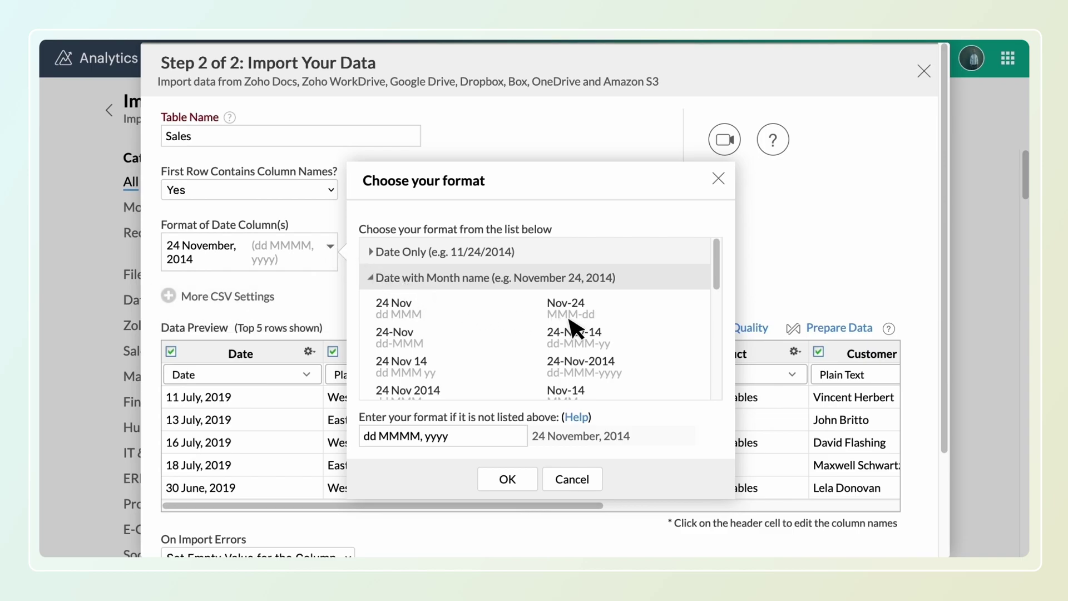
pyautogui.scroll(-5, 570, 329)
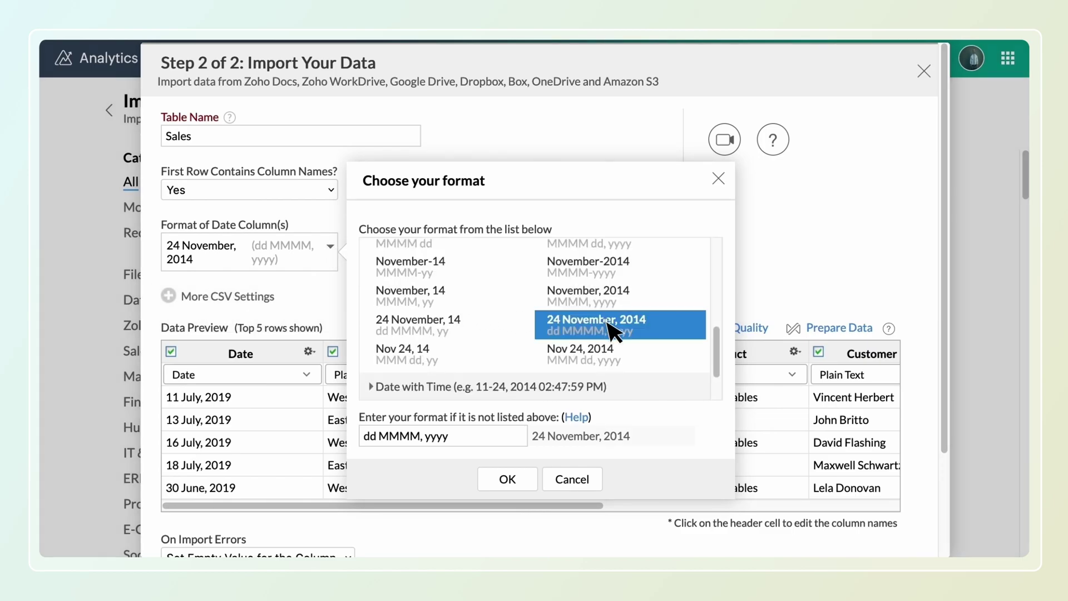
pyautogui.click(612, 328)
pyautogui.click(181, 296)
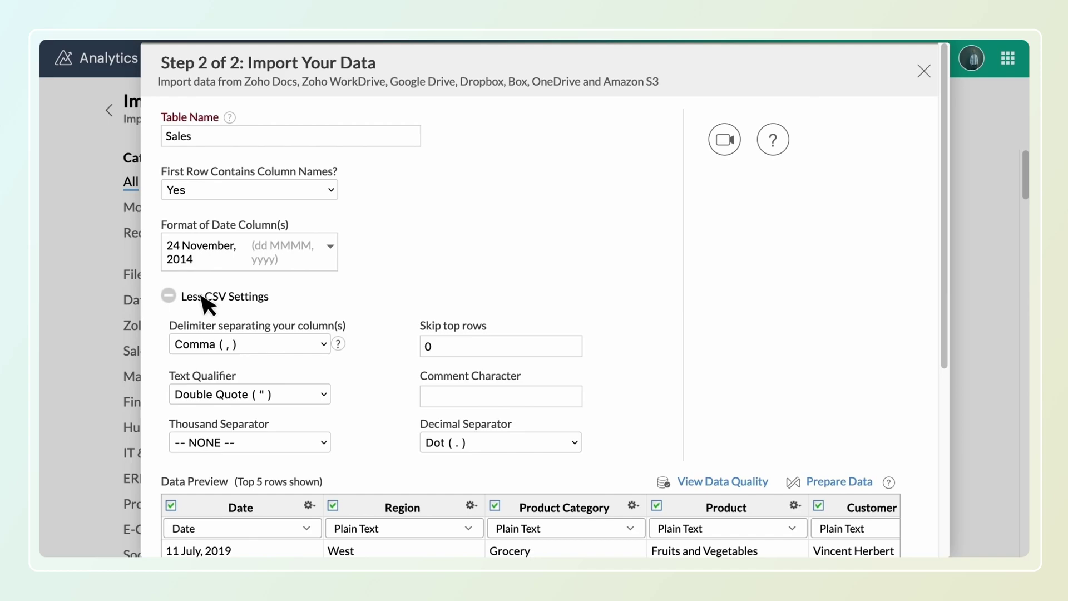
pyautogui.click(202, 298)
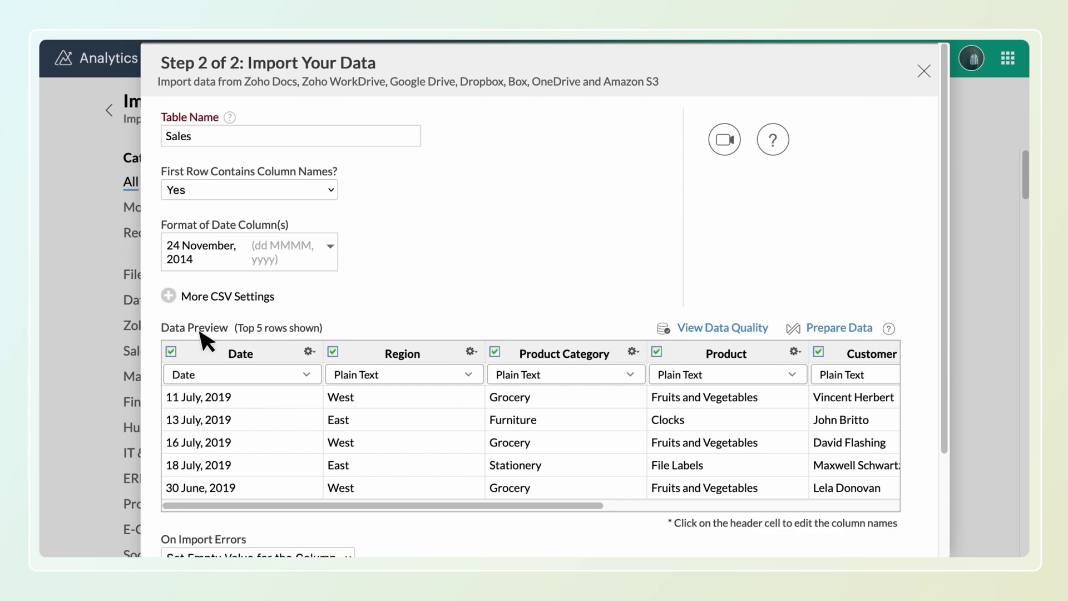
# Toggle the Date and Region columns off and back on, and review the column names
pyautogui.click(170, 352)
pyautogui.click(170, 351)
pyautogui.click(333, 351)
pyautogui.click(333, 352)
pyautogui.click(412, 354)
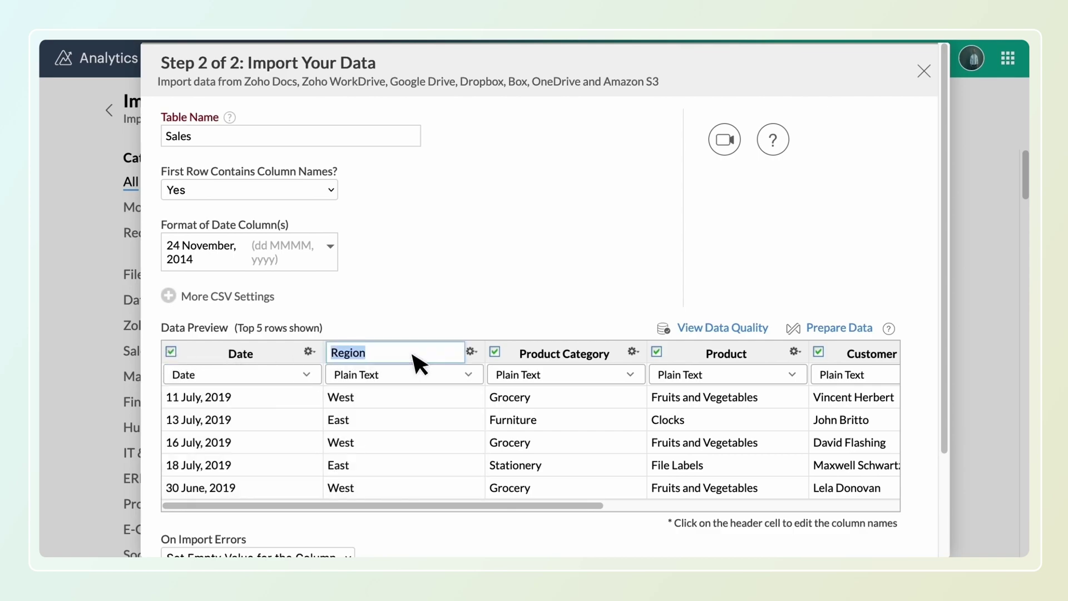
pyautogui.click(596, 355)
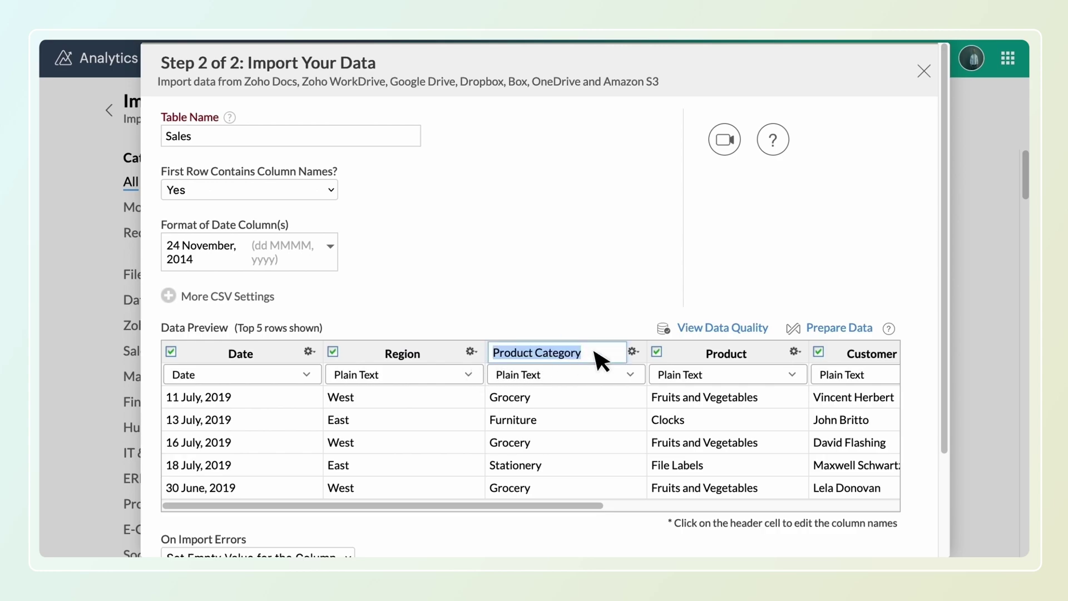
pyautogui.press('Return')
# Leave the Region data type unchanged and open the Prepare Data view
pyautogui.click(469, 376)
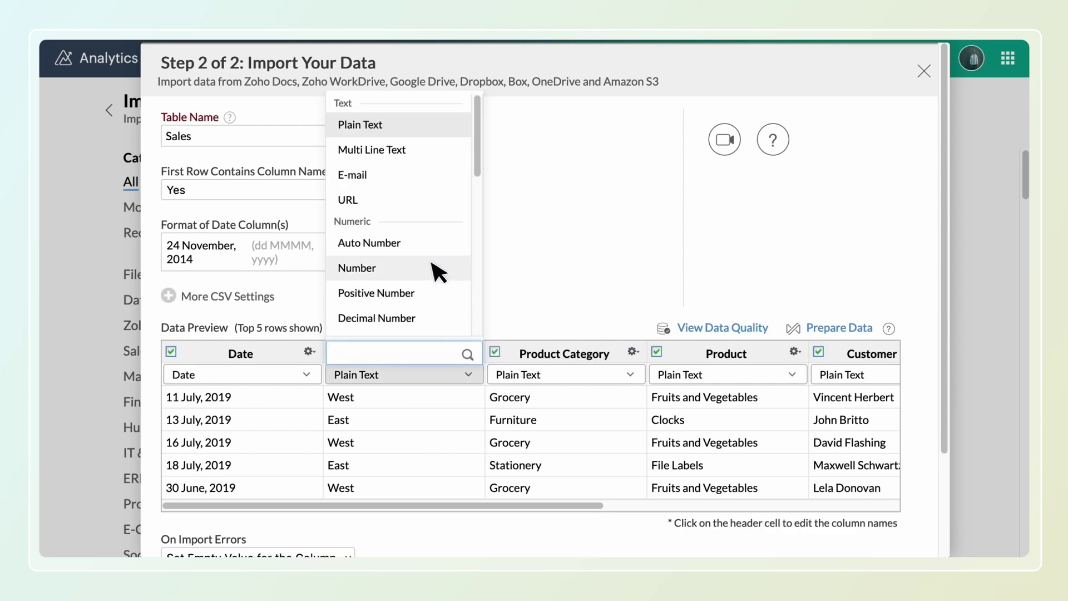
pyautogui.scroll(-1, 433, 264)
pyautogui.scroll(-4, 438, 272)
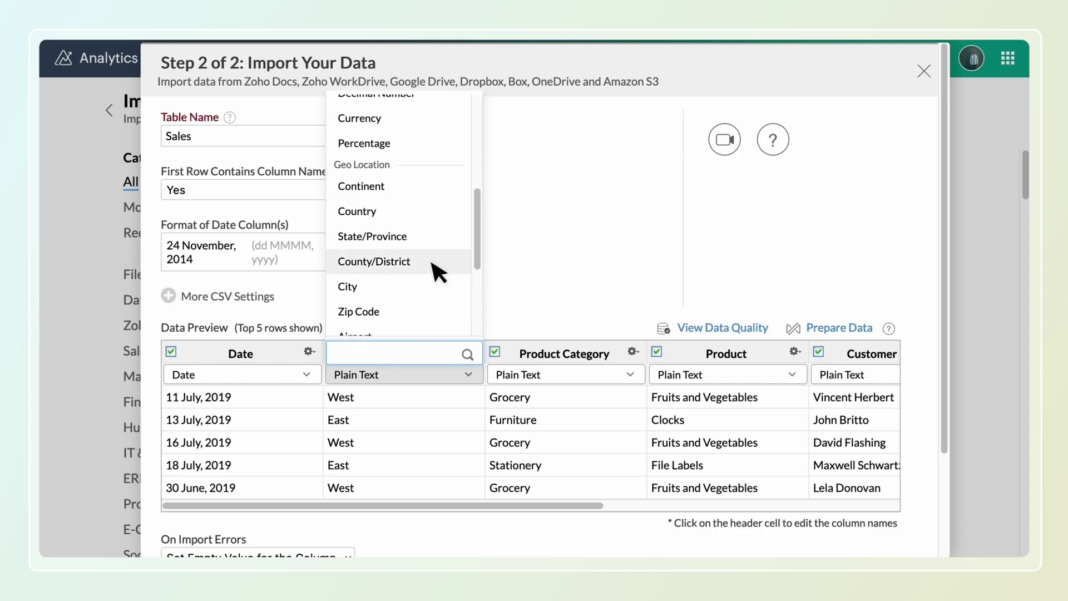
pyautogui.scroll(1, 438, 272)
pyautogui.scroll(3, 438, 273)
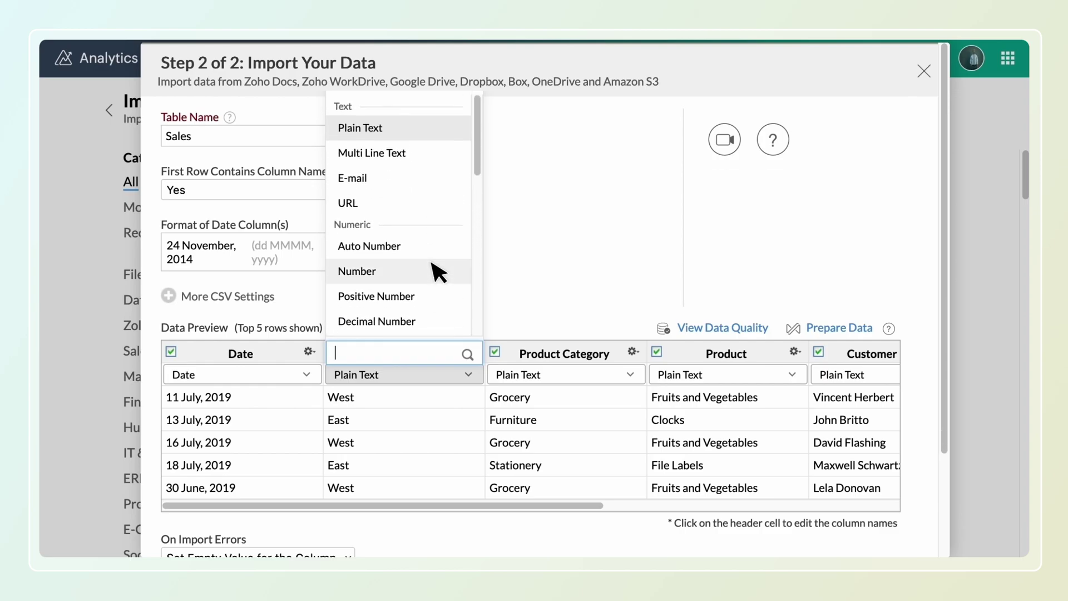
pyautogui.click(543, 309)
pyautogui.click(849, 329)
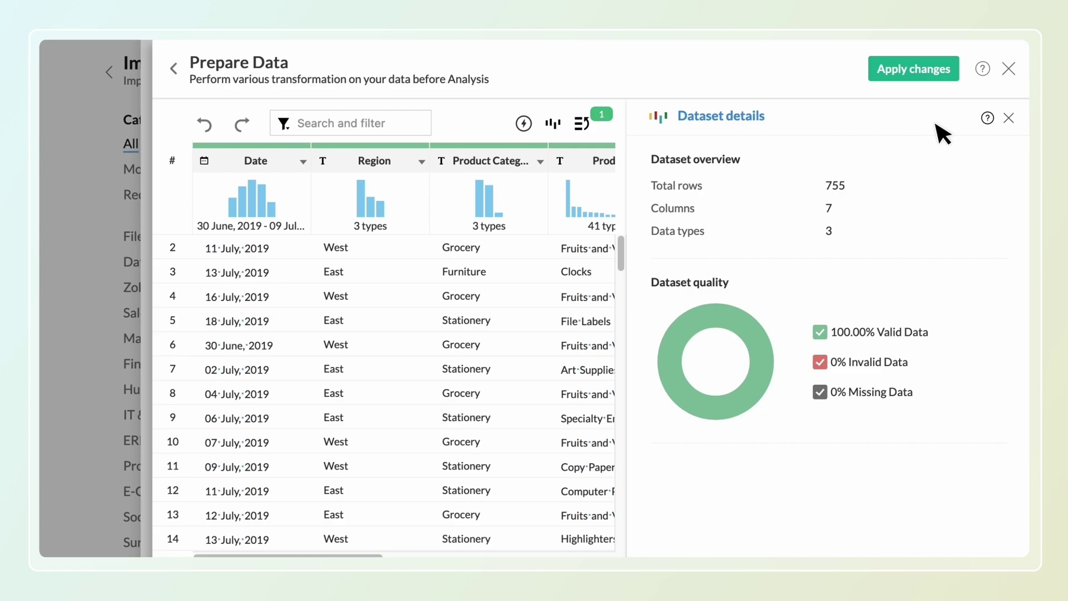
# Apply the prepared data, keep 'Set Empty Value for the Column' on import errors, and create the table
pyautogui.click(916, 70)
pyautogui.scroll(-3, 920, 75)
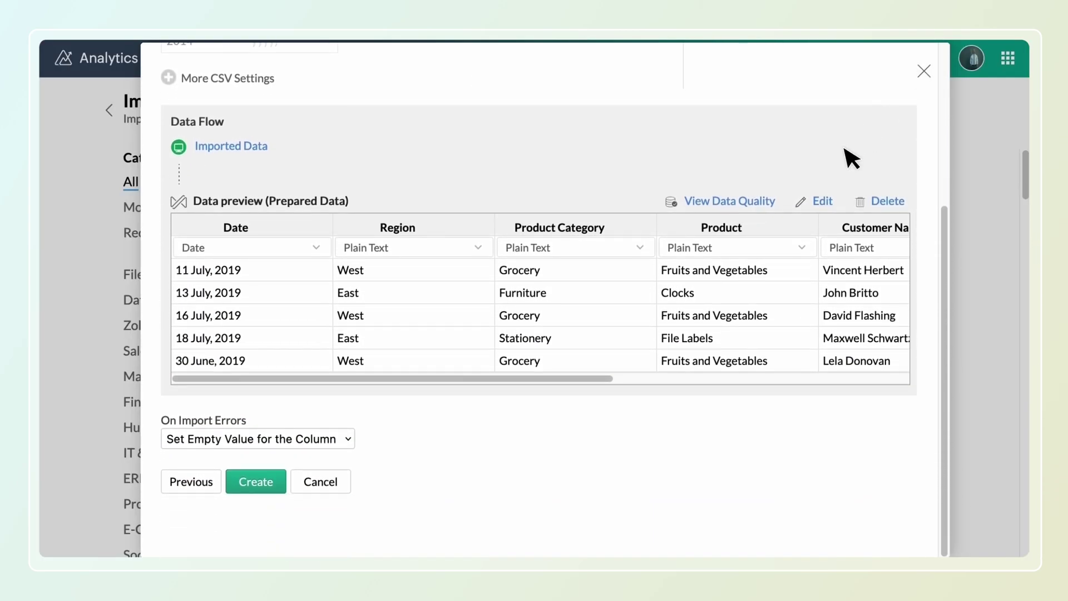
pyautogui.click(346, 439)
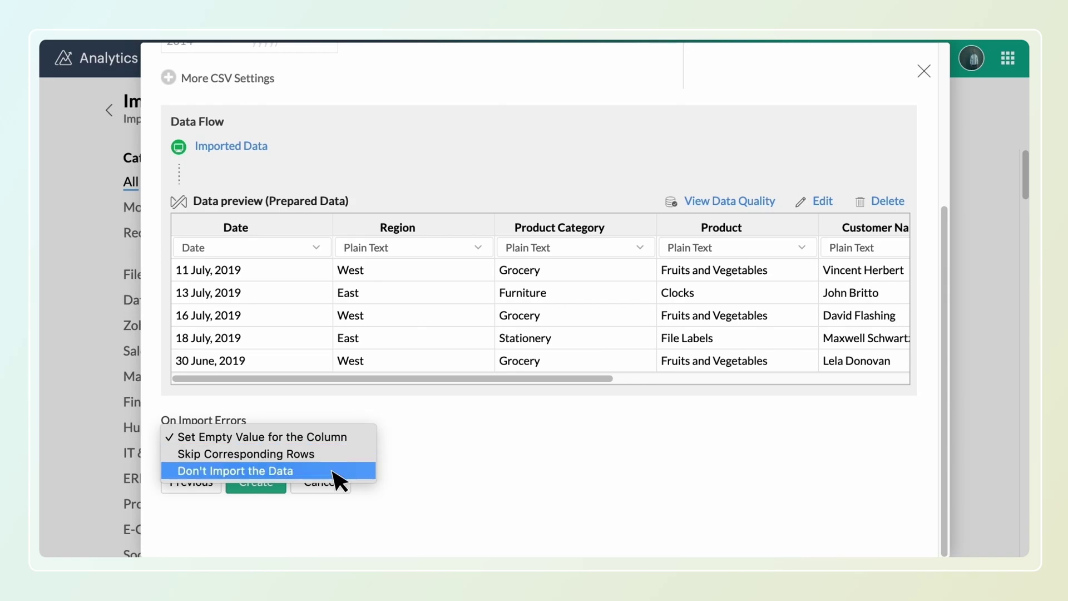
pyautogui.click(335, 438)
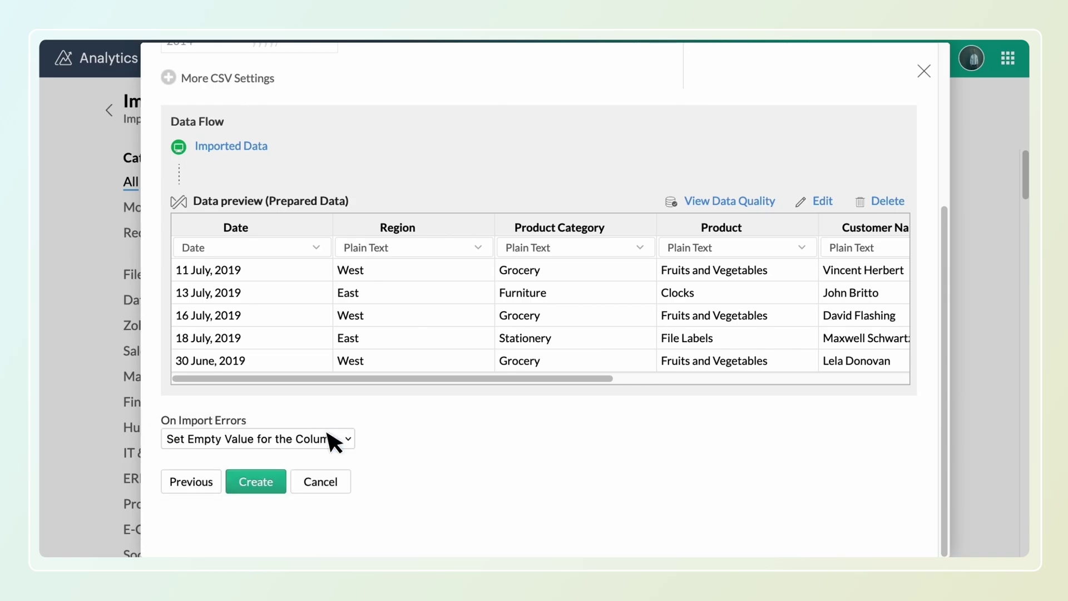
pyautogui.click(260, 489)
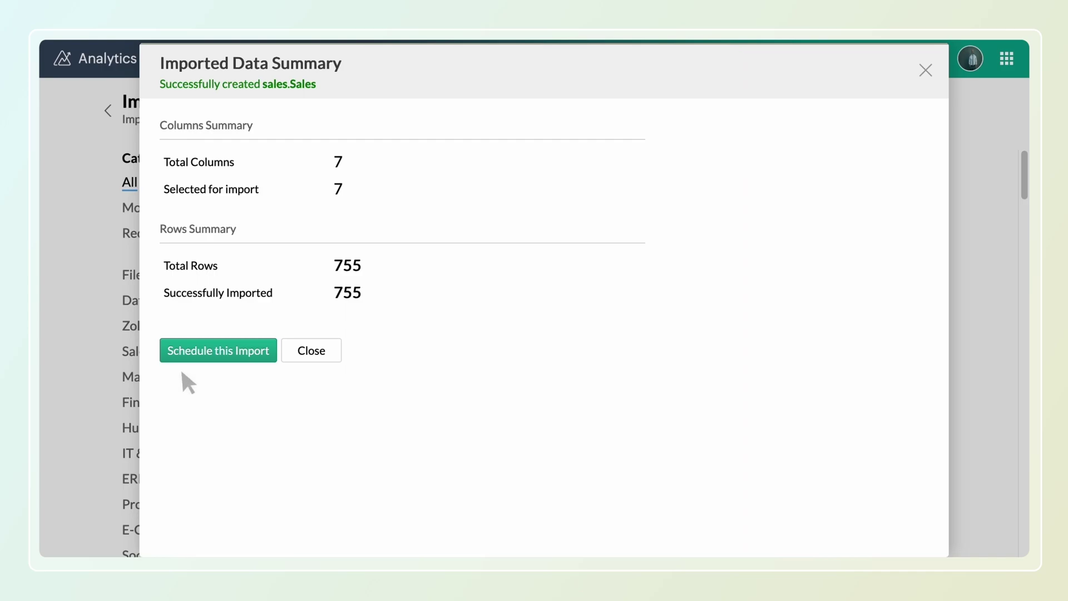
# Schedule the import to repeat Weekly Once every Sunday and save the schedule
pyautogui.click(215, 351)
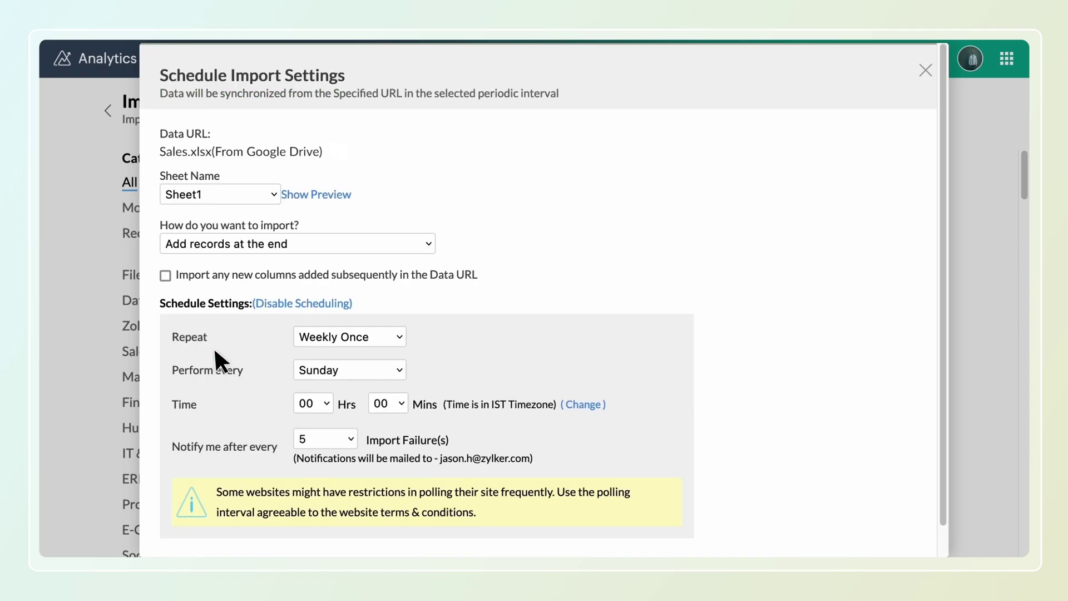
pyautogui.click(329, 337)
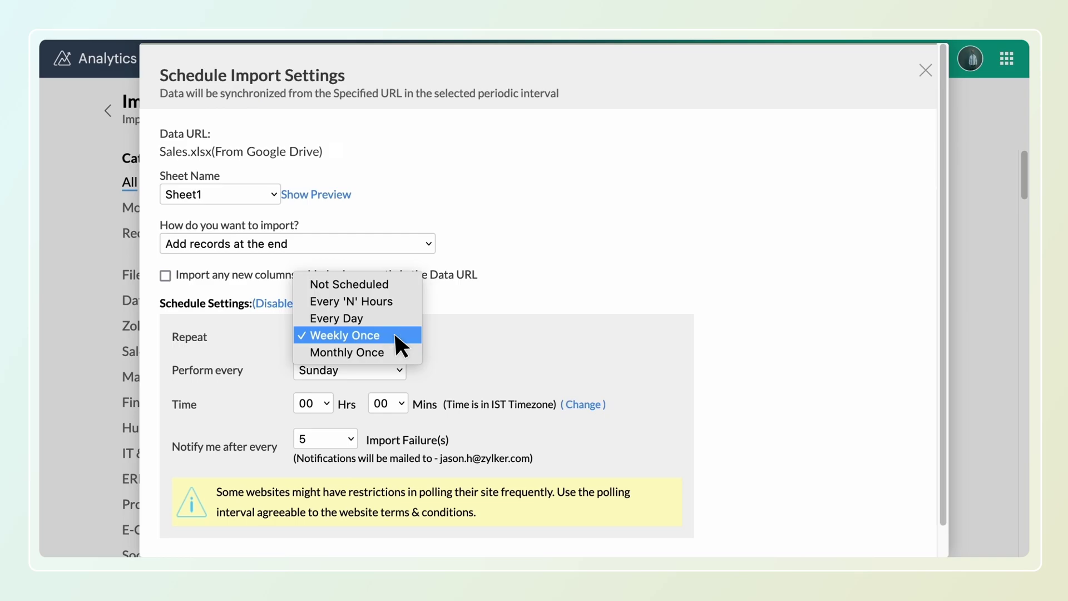
pyautogui.click(395, 335)
pyautogui.click(398, 371)
pyautogui.click(397, 372)
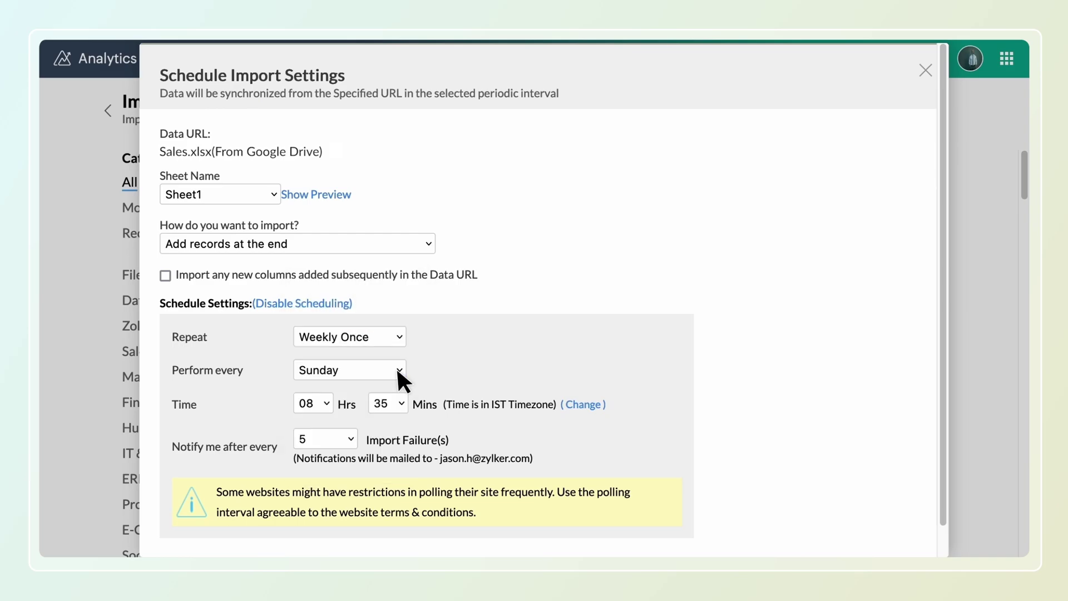
pyautogui.scroll(-1, 361, 401)
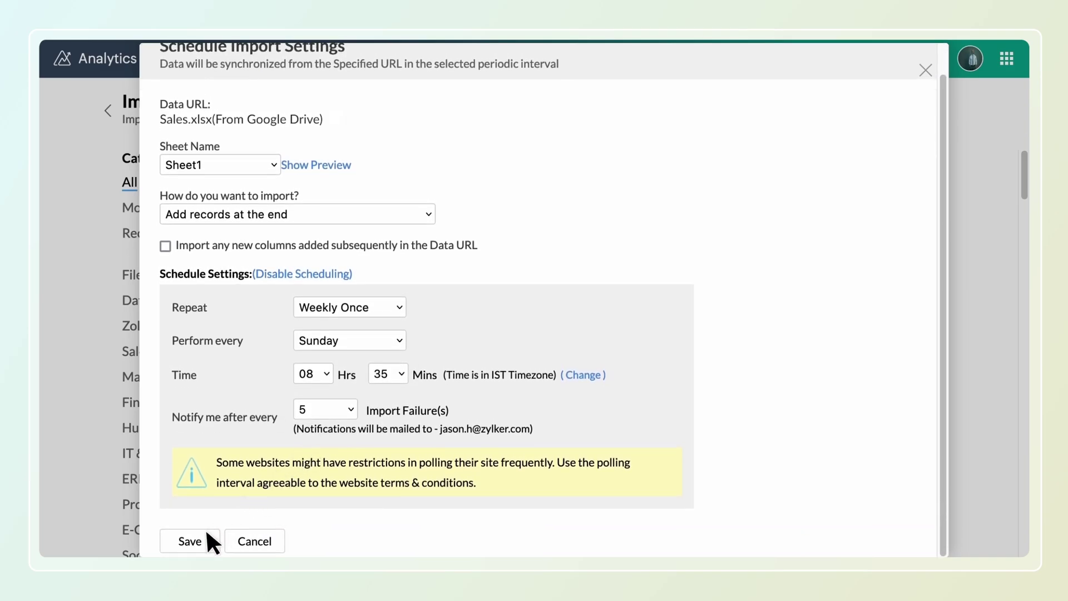
pyautogui.click(200, 537)
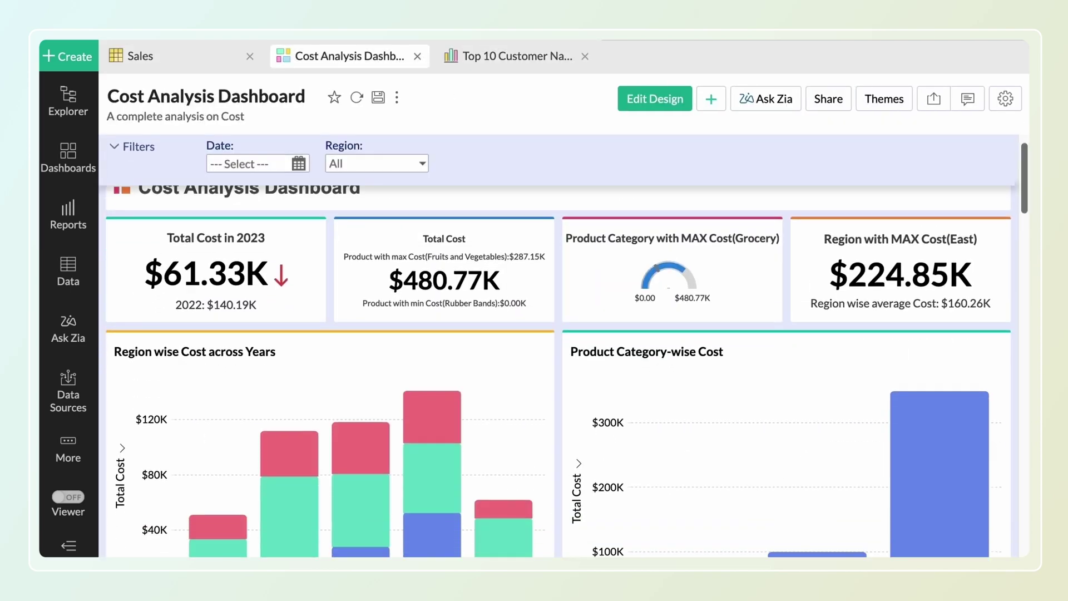
# Scroll down the Cost Analysis Dashboard to view the Cost by Years and Region table
pyautogui.scroll(-10, 563, 345)
pyautogui.scroll(-15, 557, 371)
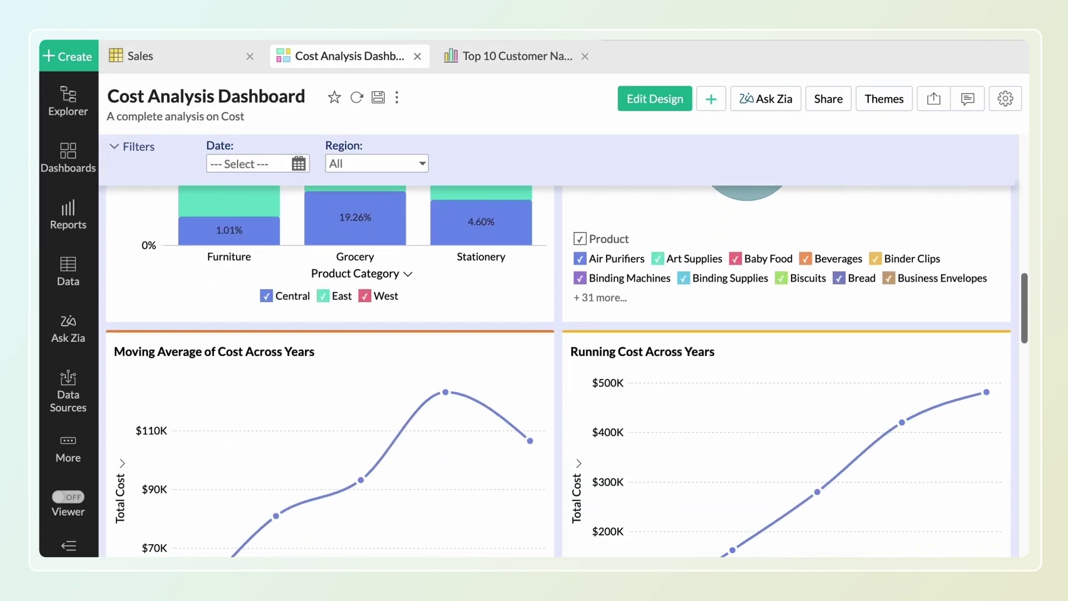
pyautogui.scroll(-5, 563, 371)
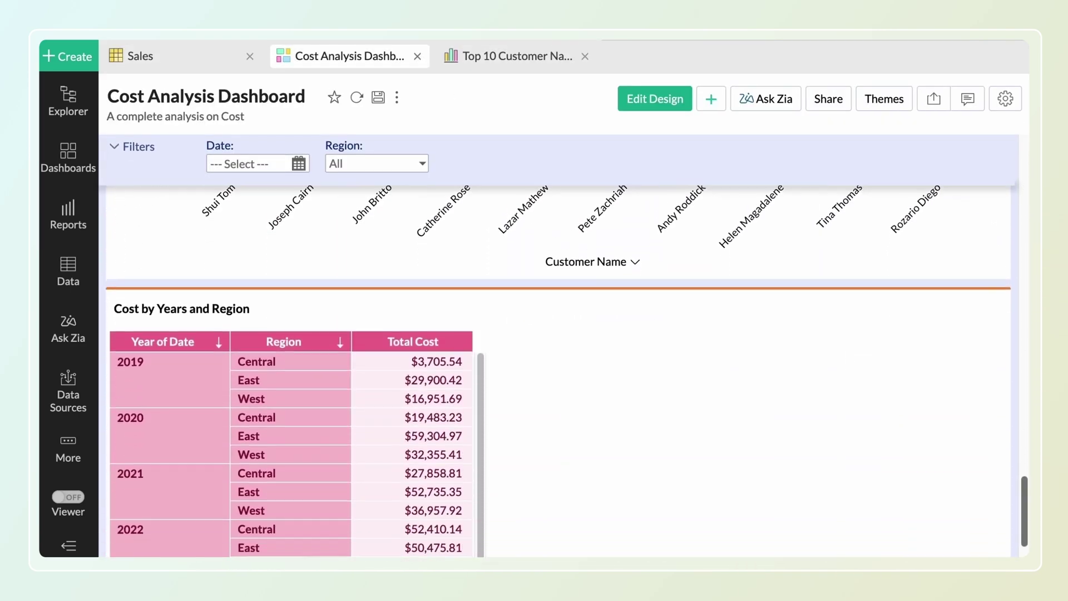